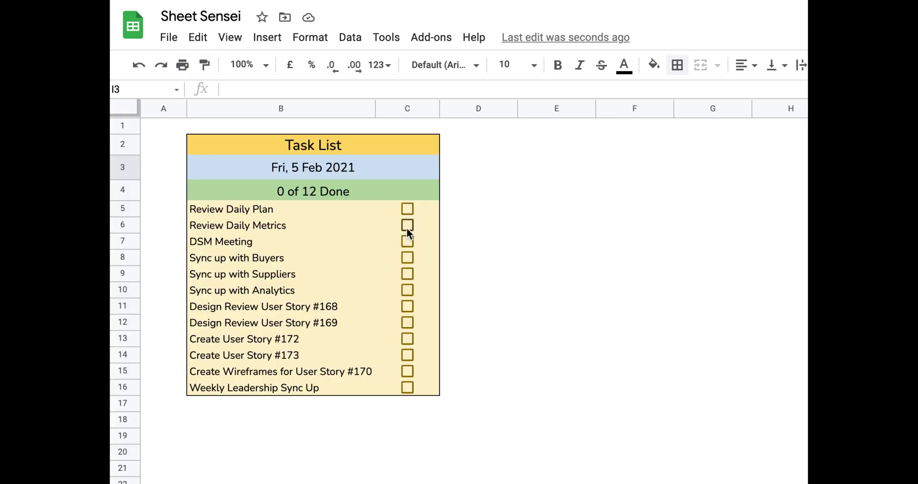
Tick six tasks, including Review Daily Plan and Create User Story #172, leaving DSM Meeting unticked.
left_click(408, 209)
left_click(407, 225)
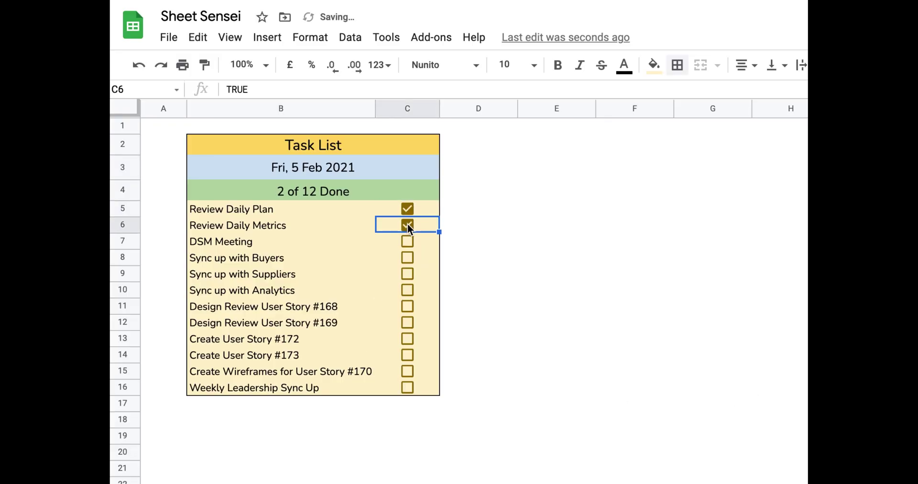
left_click(407, 241)
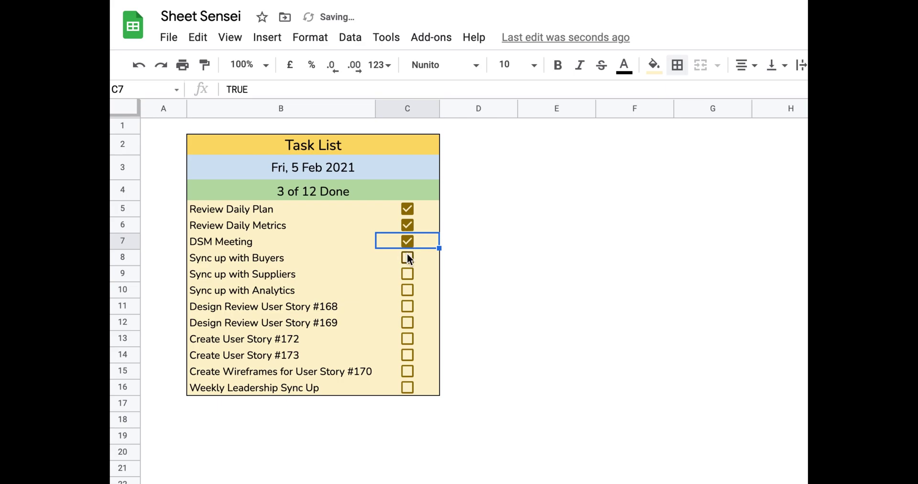
left_click(407, 257)
left_click(408, 339)
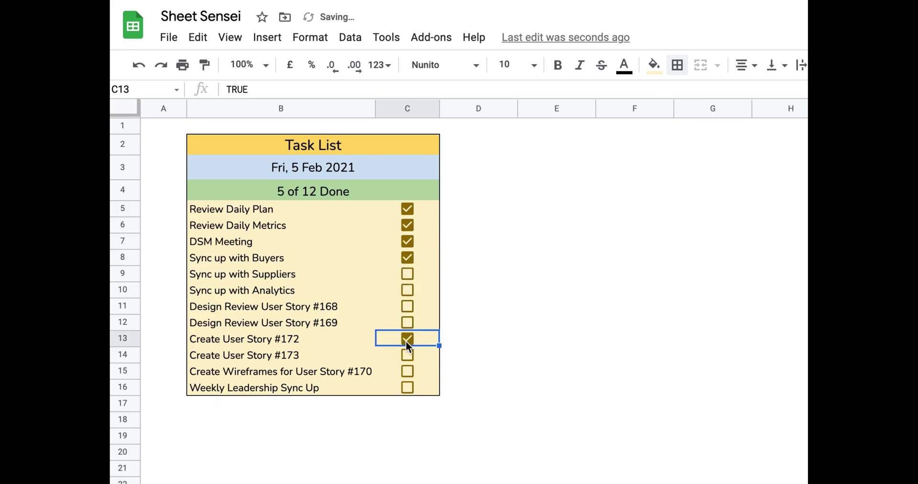
left_click(405, 239)
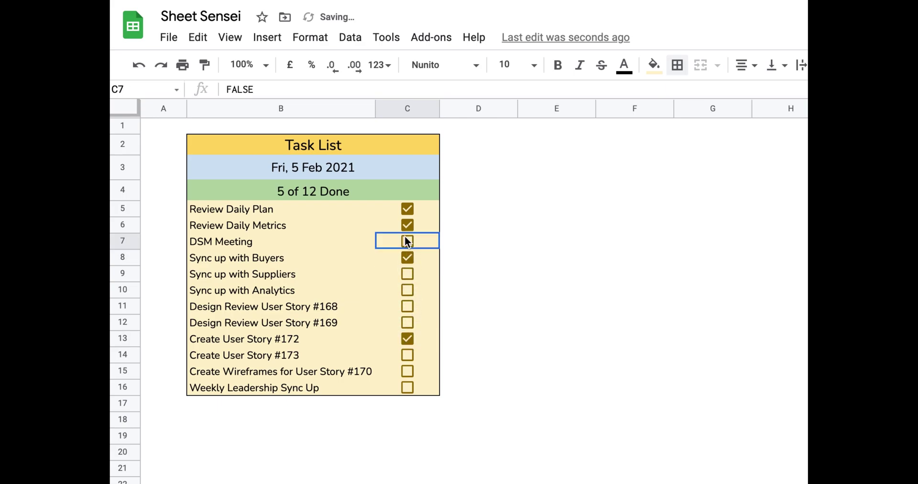
left_click(405, 356)
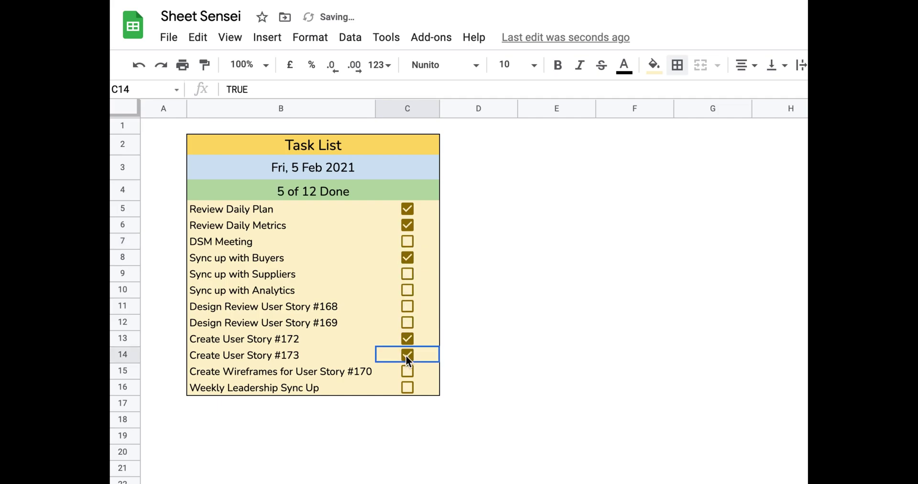
left_click(409, 389)
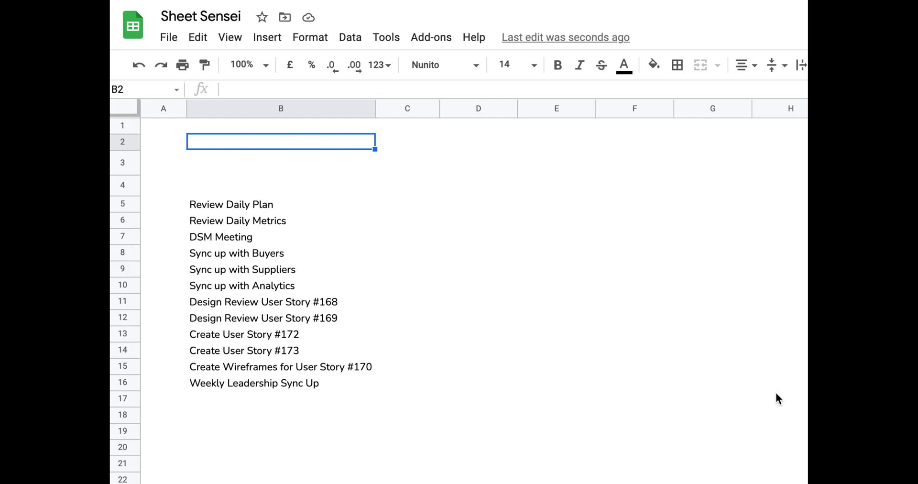
Merge B2:C2 and paint the same merge onto rows 3 and 4.
key("shift+Right")
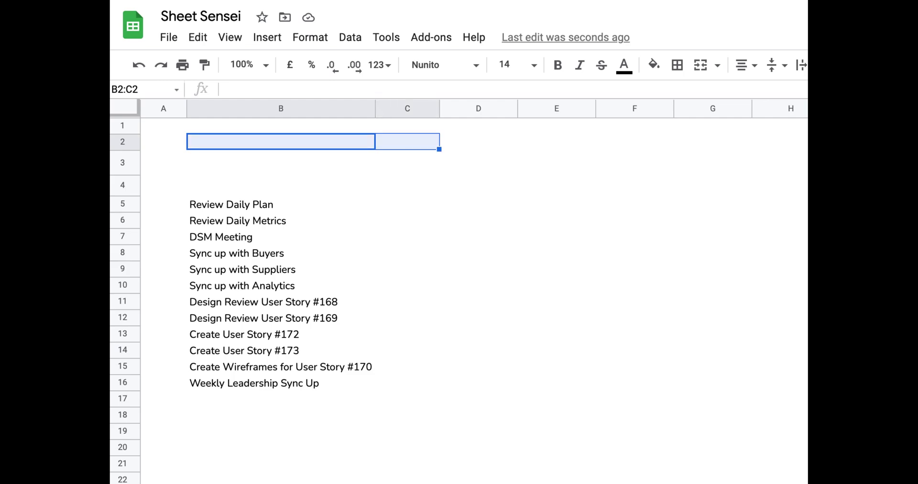
left_click(694, 71)
left_click(205, 65)
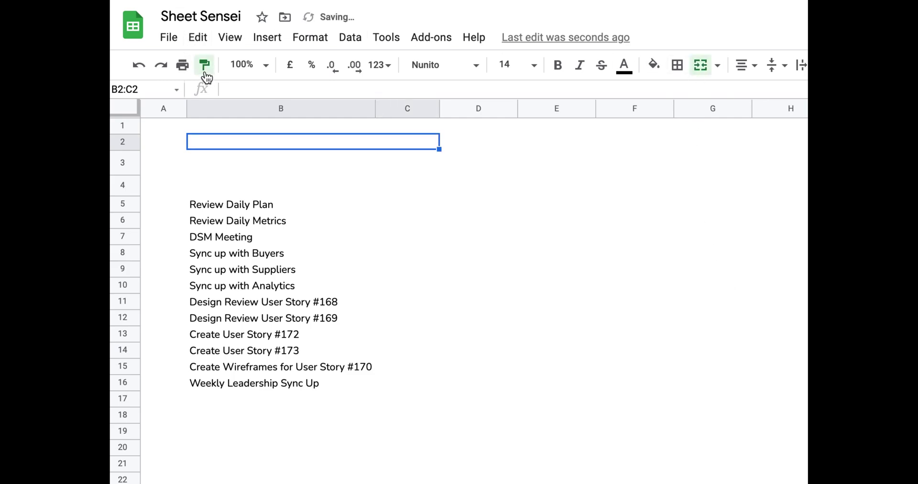
mouse_move(214, 157)
left_mouse_down()
mouse_move(214, 186)
mouse_move(388, 192)
left_mouse_up()
Enter the title 'Task List' in the merged B2:C2 cell.
left_click(288, 132)
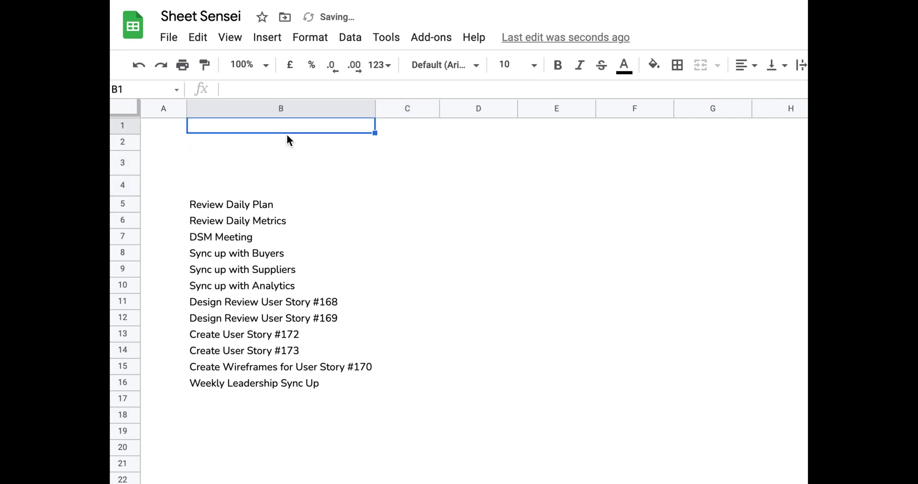
left_click(263, 149)
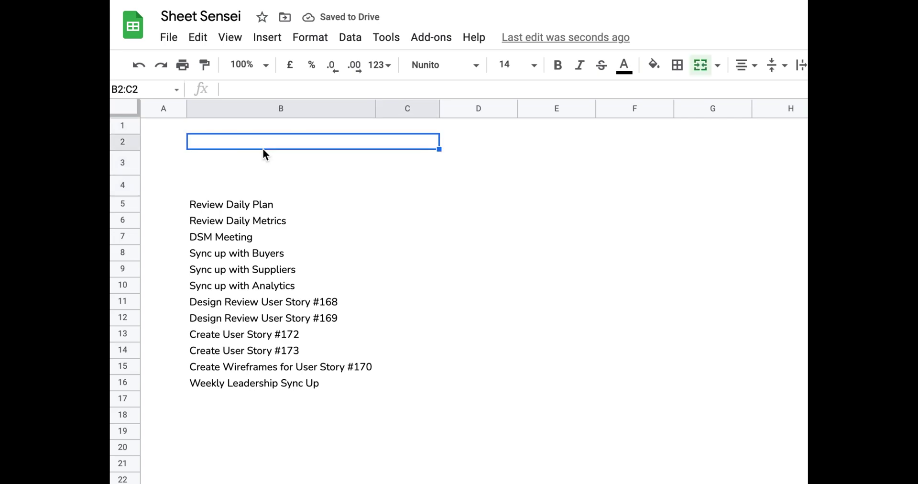
type("Task")
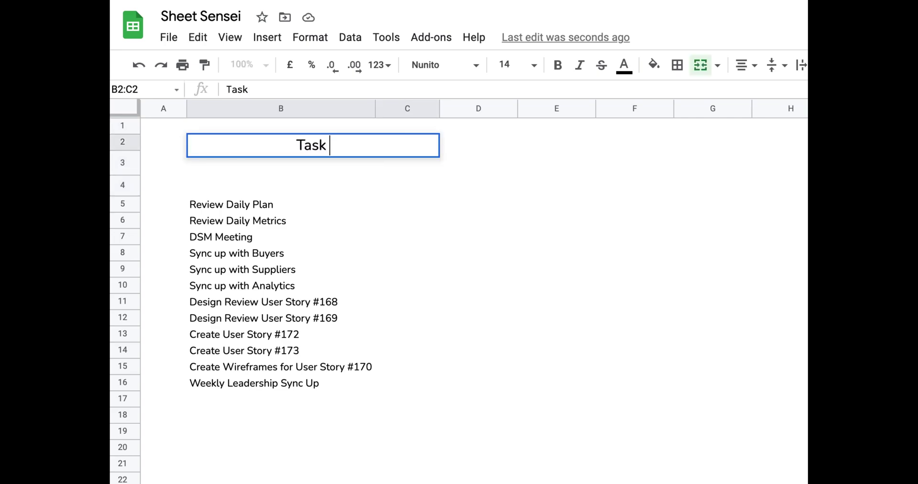
type(" List")
key("Return")
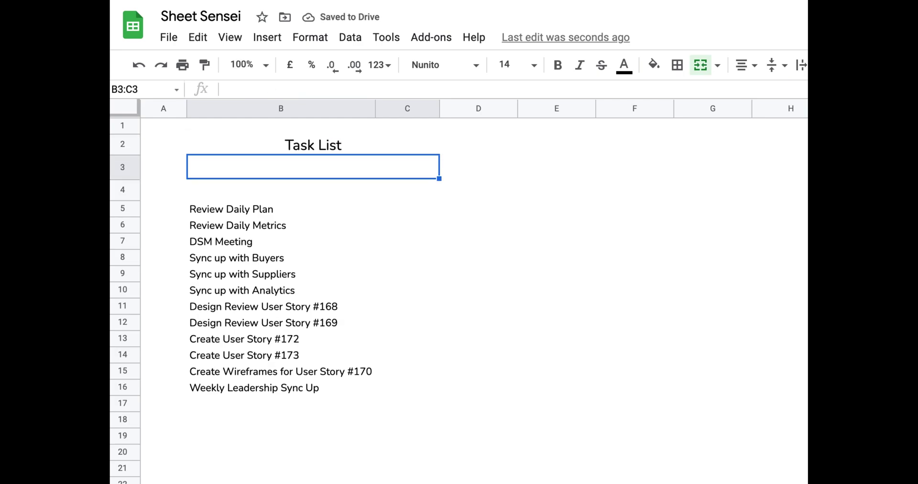
Enter =TEXT(TODAY(),"ddd, d mmm yyyy") in B3 to show today's date.
type("=Text")
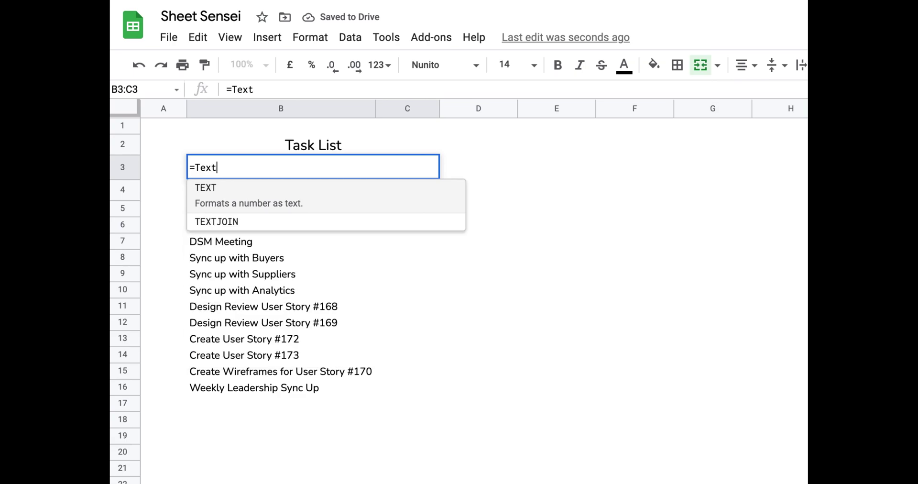
key("Tab")
type("To")
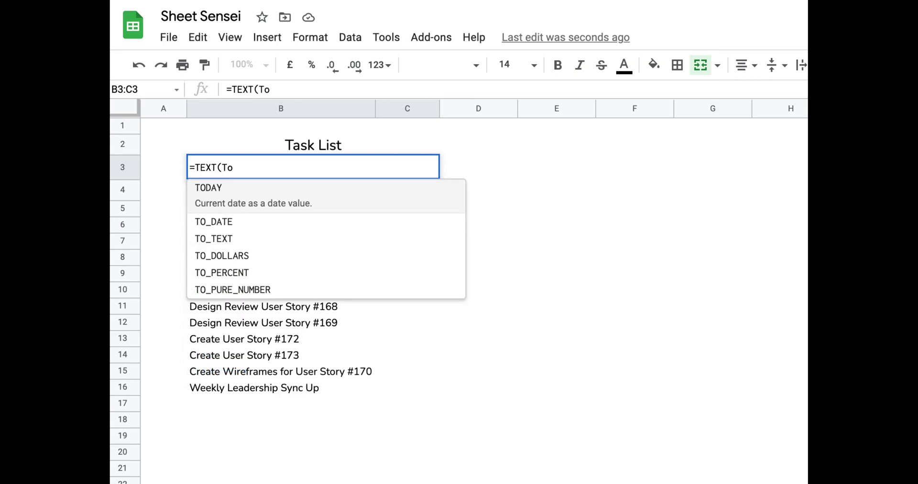
key("Tab")
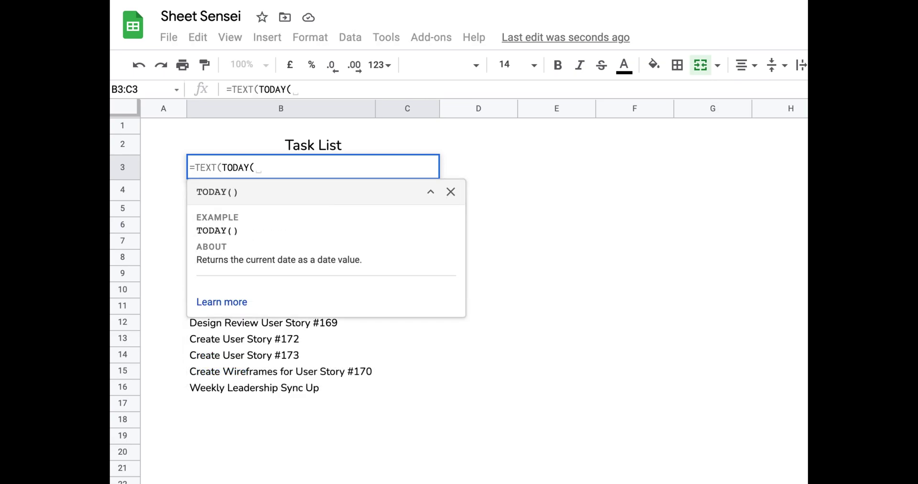
type(")")
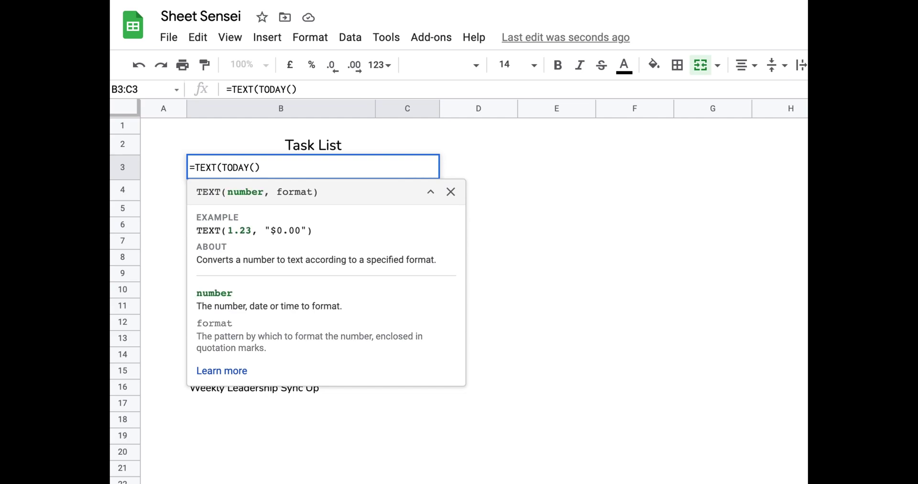
type(",\"")
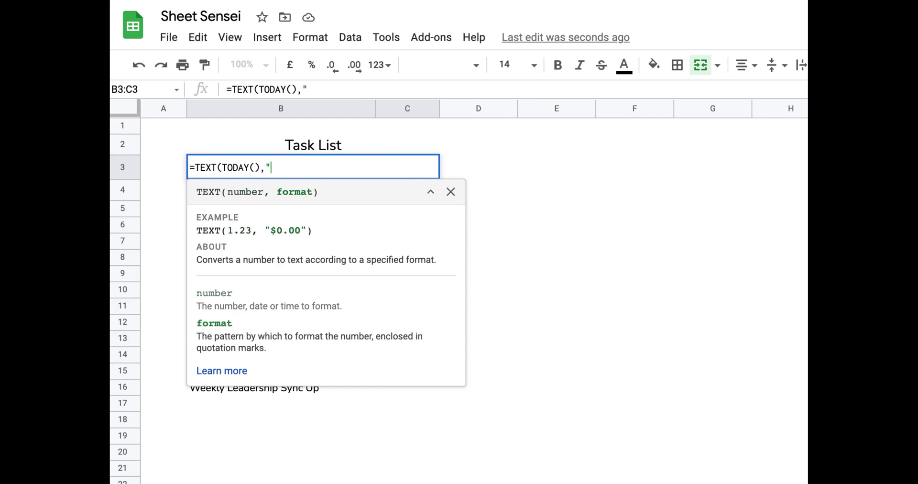
type("ddd")
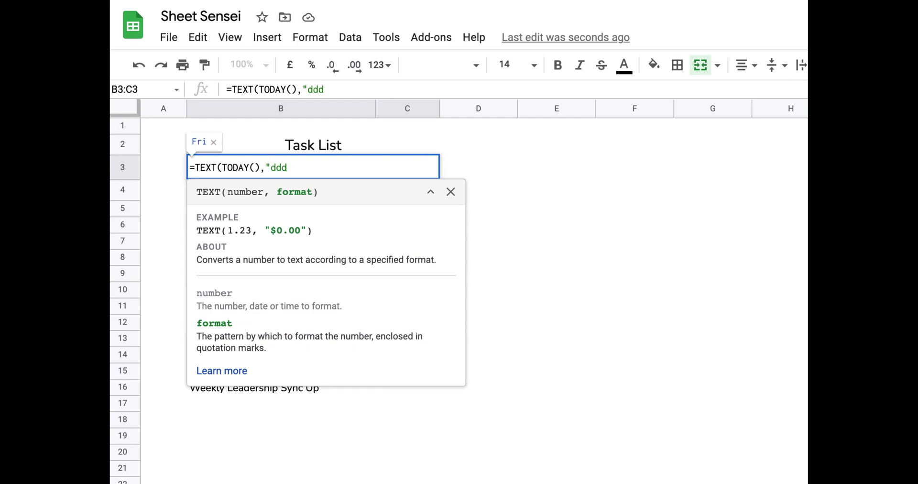
type(", d m")
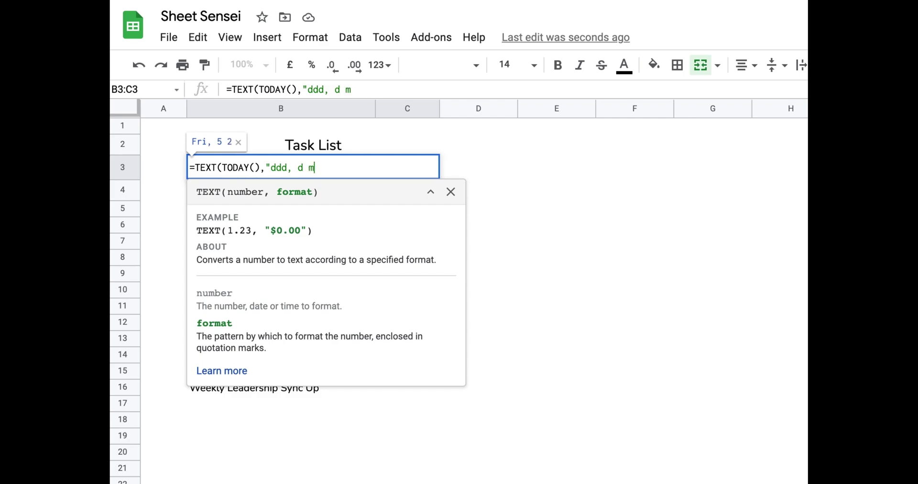
type("mm yyyy")
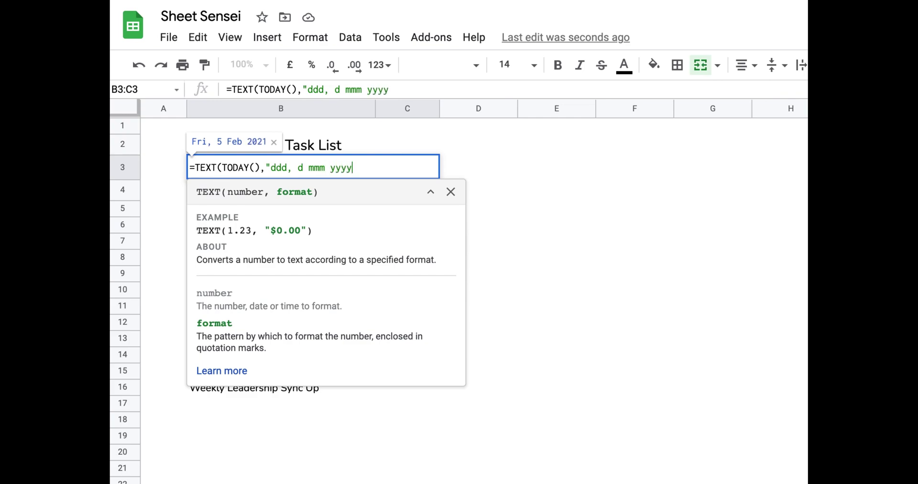
type("\")")
key("Return")
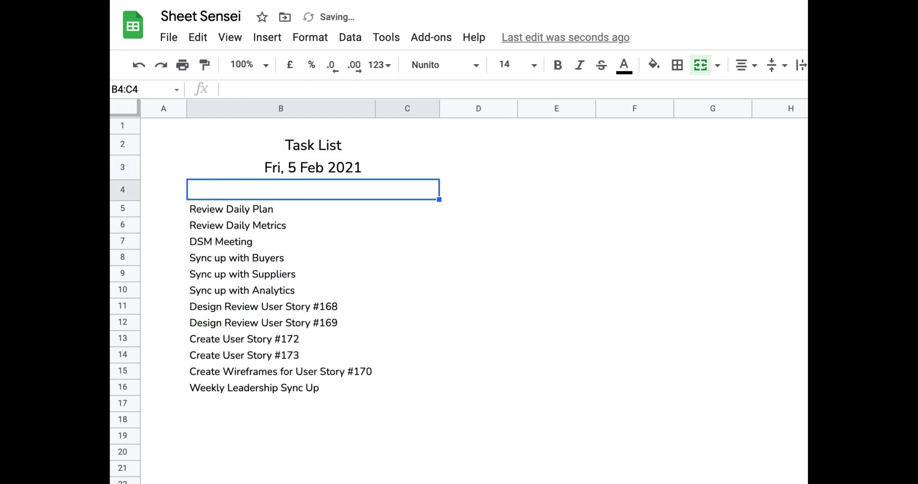
left_click(313, 167)
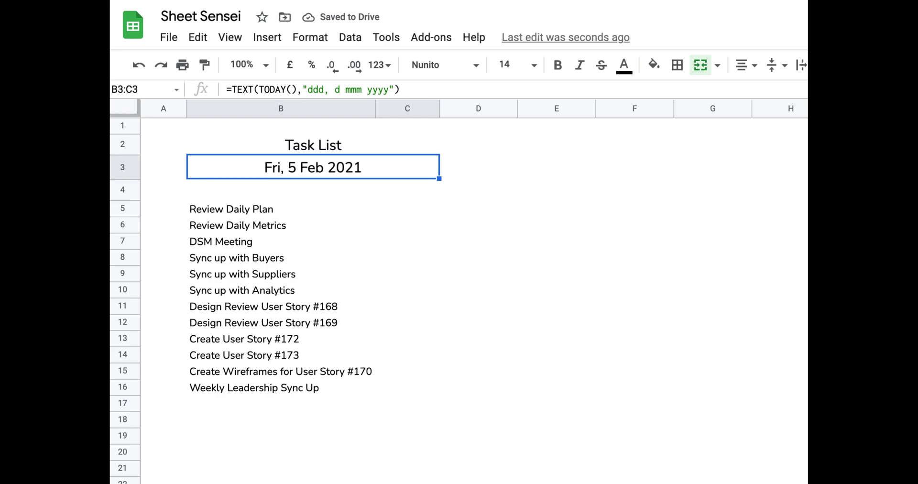
left_click(313, 190)
Insert tick boxes into C5:C16 beside the twelve tasks.
left_click(281, 209)
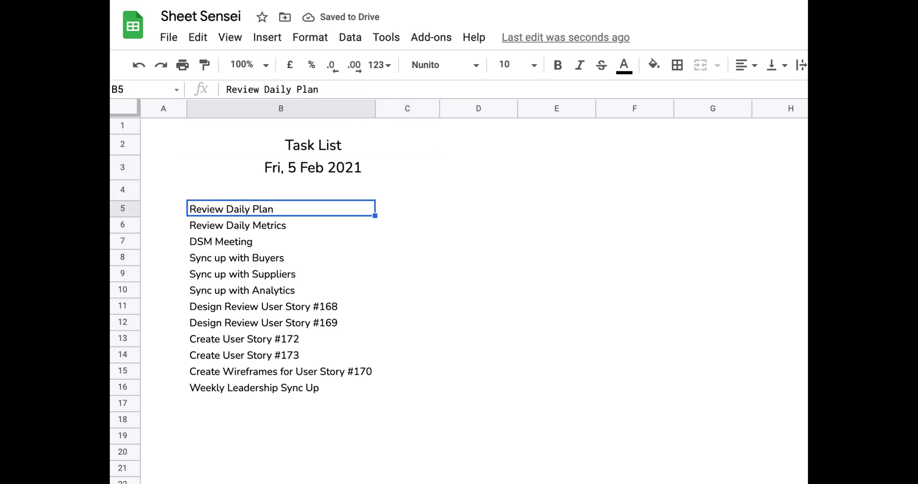
left_click(407, 208)
left_click(407, 224, "shift")
key("shift+Down")
key("shift+Down")
key("shift+Down")
key("shift+Down")
key("shift+Down")
key("shift+Down")
key("shift+Down")
key("shift+Down")
key("shift+Down")
key("shift+Down")
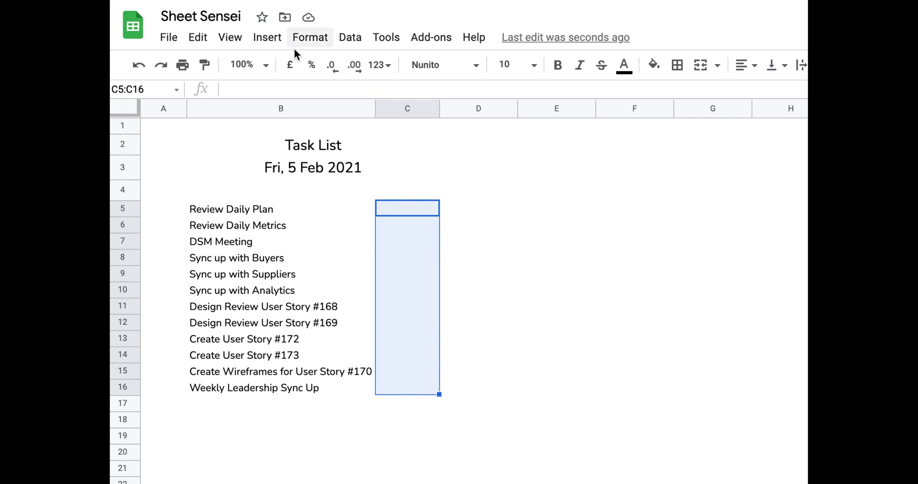
left_click(263, 42)
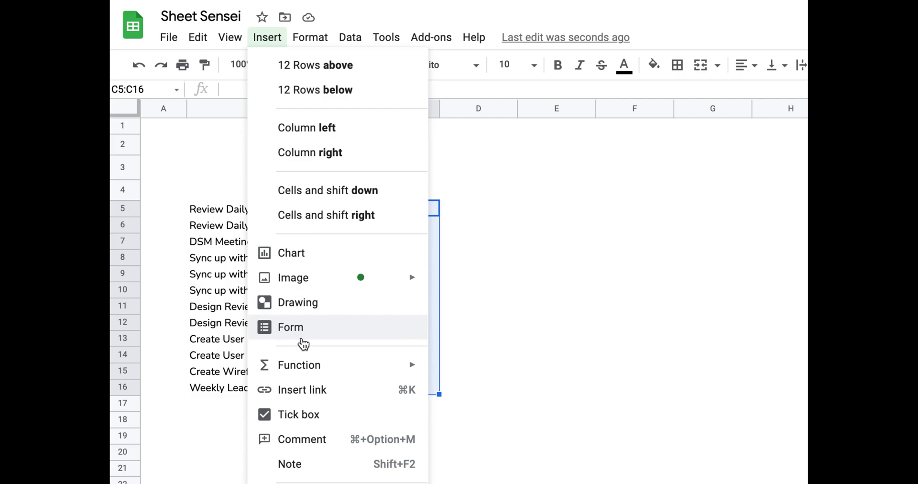
left_click(305, 414)
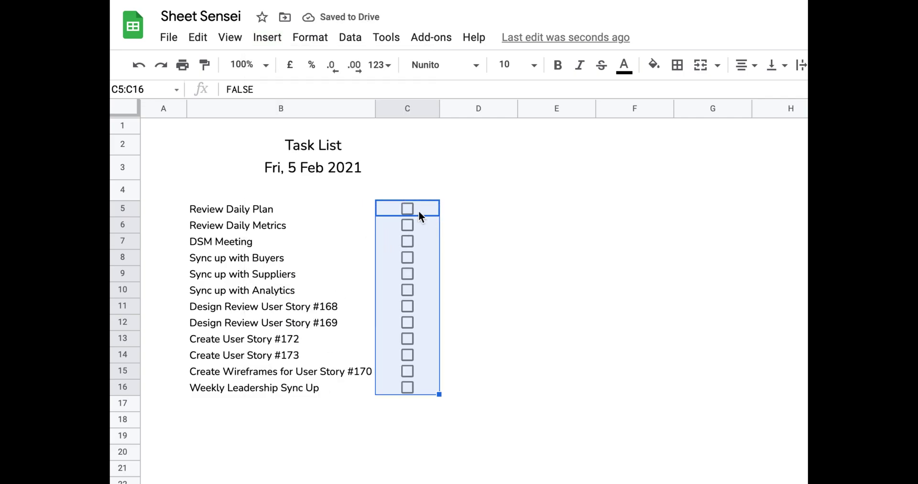
Test-tick and untick the Review Daily Metrics box, then return to the Task List title.
left_click(408, 225)
left_click(408, 225)
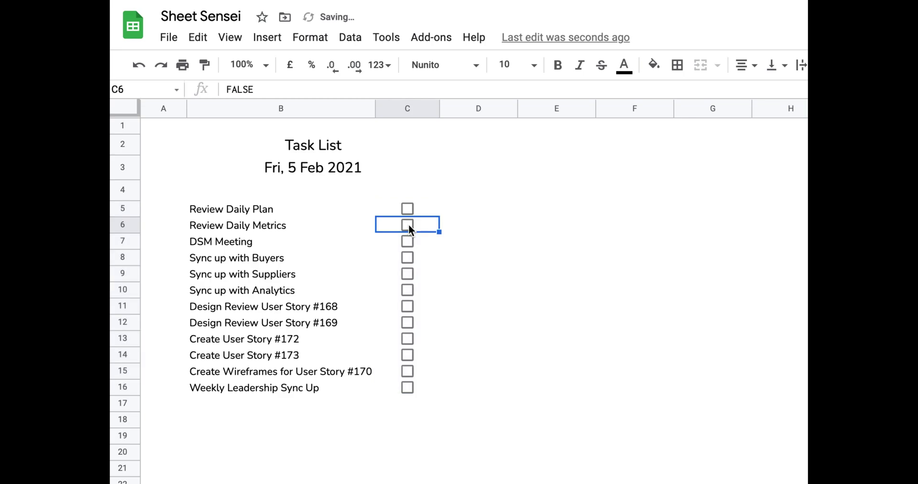
left_click(332, 214)
key("Up")
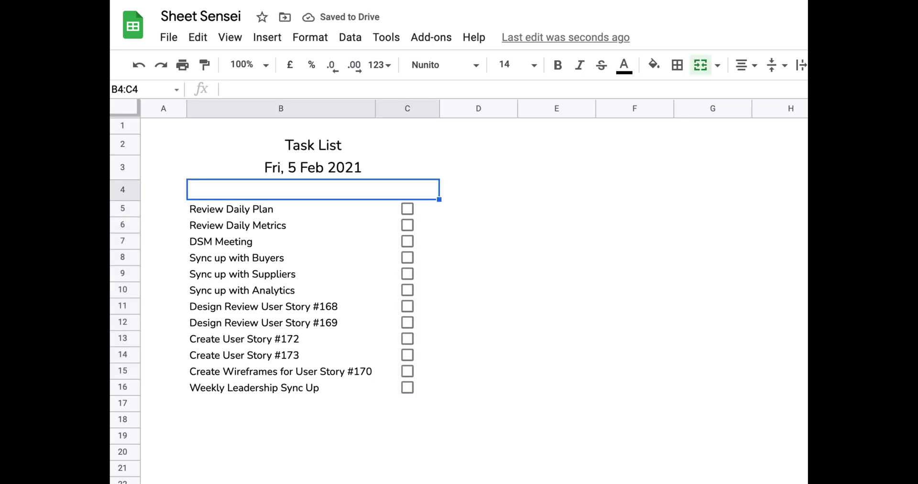
key("Up")
key("Up")
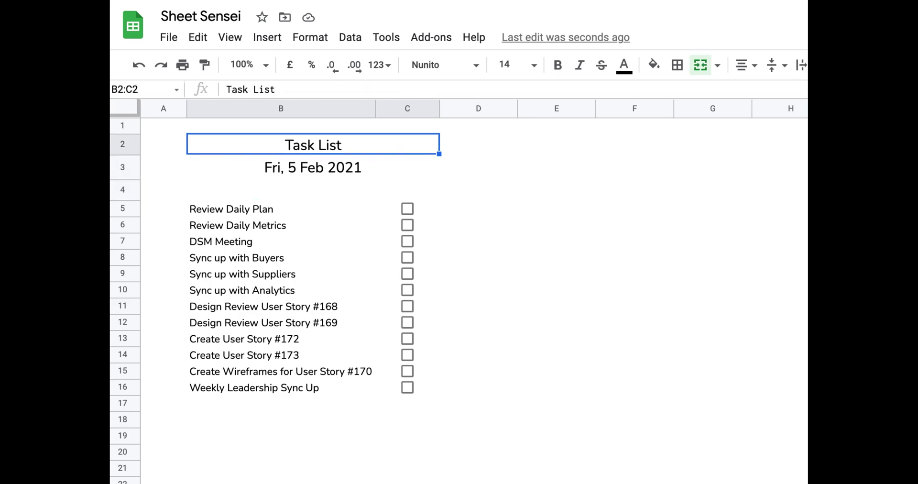
Fill the title row yellow, the date row light blue and row 4 light green.
left_click(662, 70)
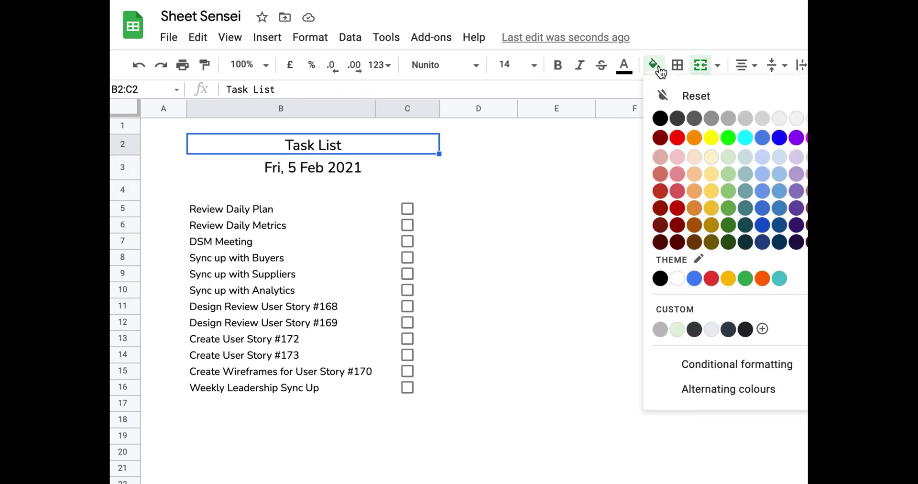
left_click(711, 191)
left_click(382, 170)
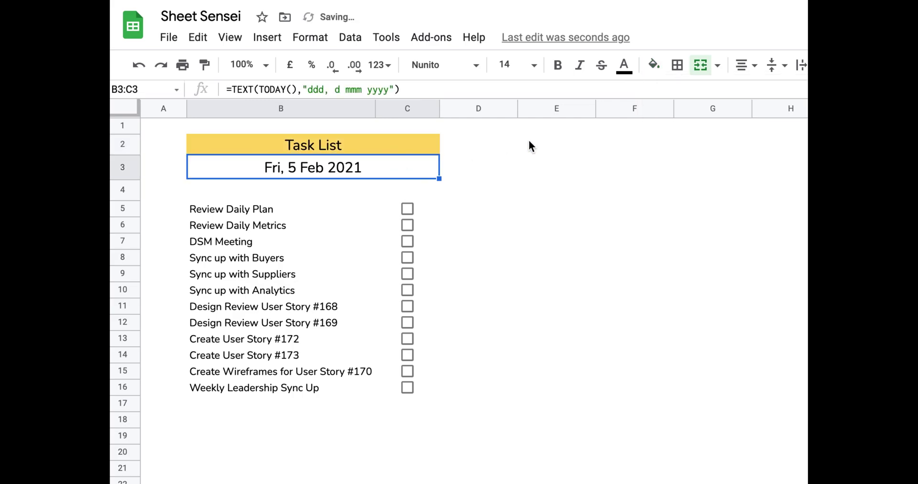
left_click(656, 72)
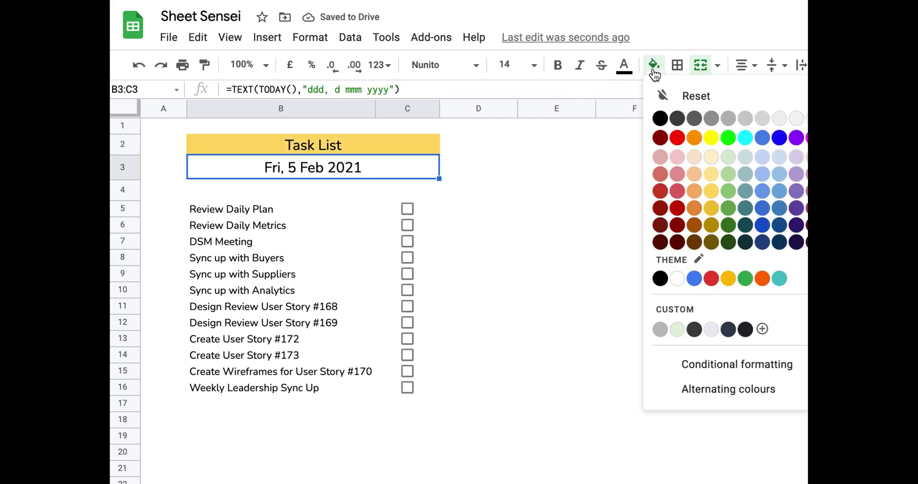
left_click(763, 174)
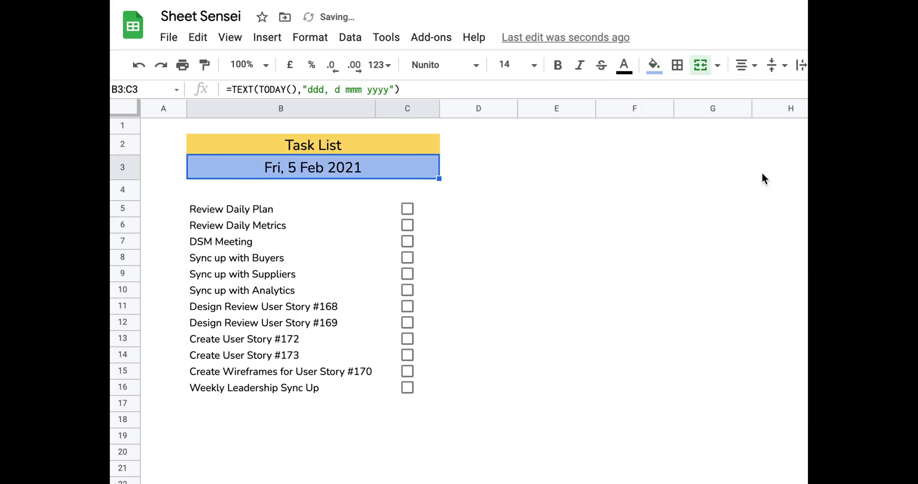
left_click(208, 194)
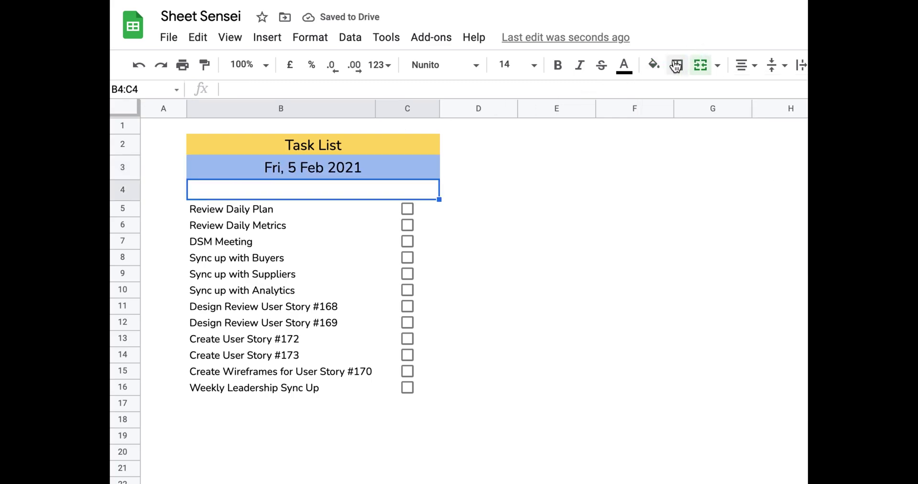
left_click(654, 65)
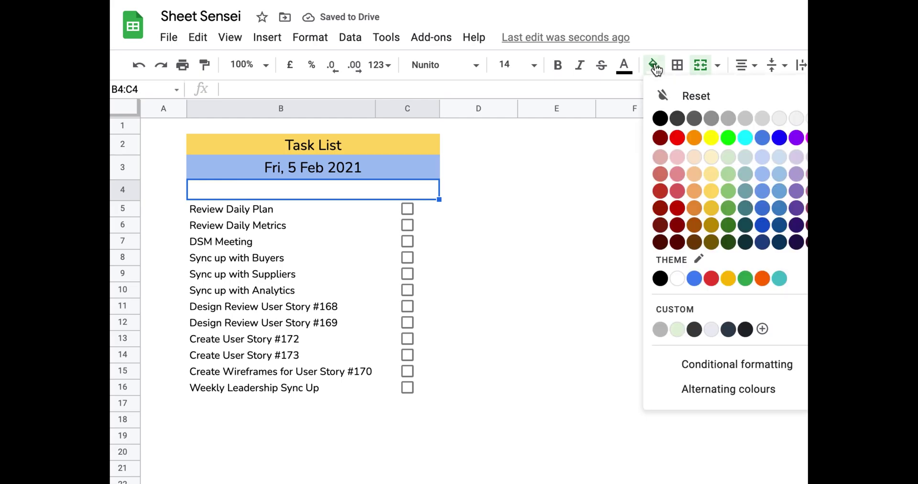
left_click(728, 174)
Fill the twelve task rows B5:C16 light yellow.
key("Down")
key("shift+Right")
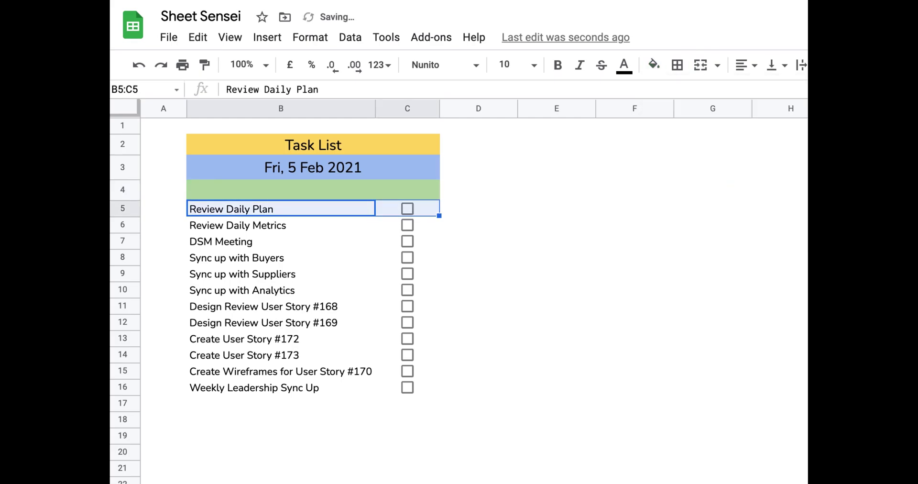
key("shift+Down")
key("shift+Down")
key("shift+Down")
key("shift+Down")
key("shift+Down")
key("shift+Down")
key("shift+Down")
key("shift+Down")
key("shift+Down")
key("shift+Down")
key("shift+Down")
key("shift+Down")
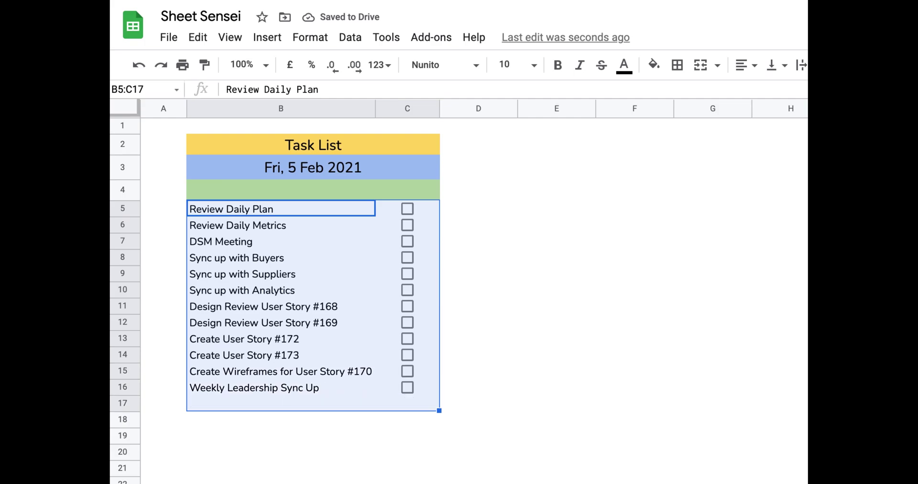
key("shift+Up")
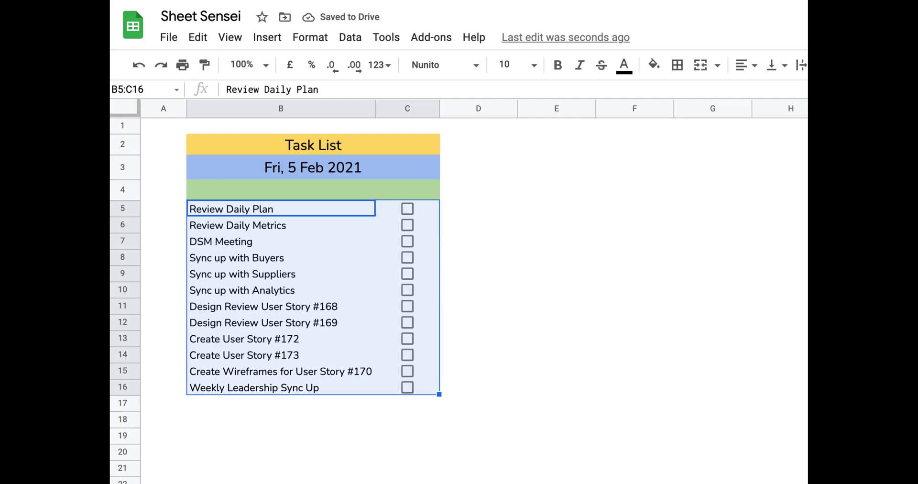
left_click(654, 65)
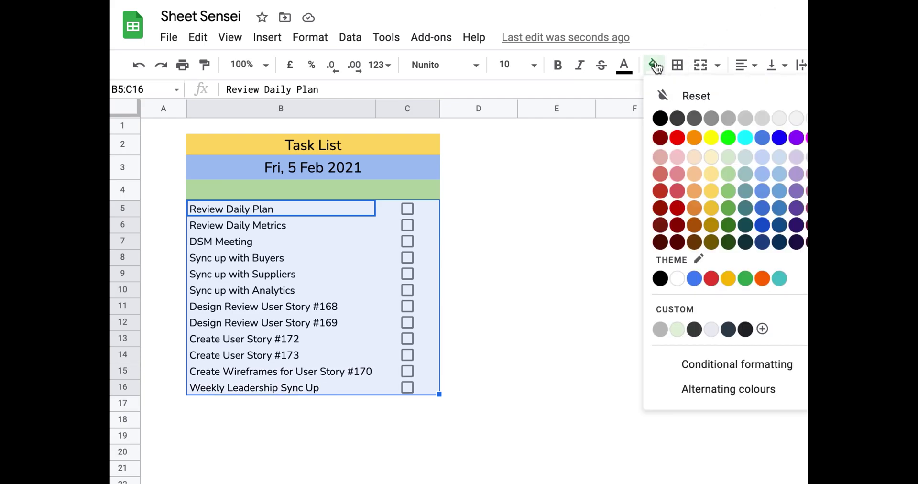
left_click(712, 158)
key("Up")
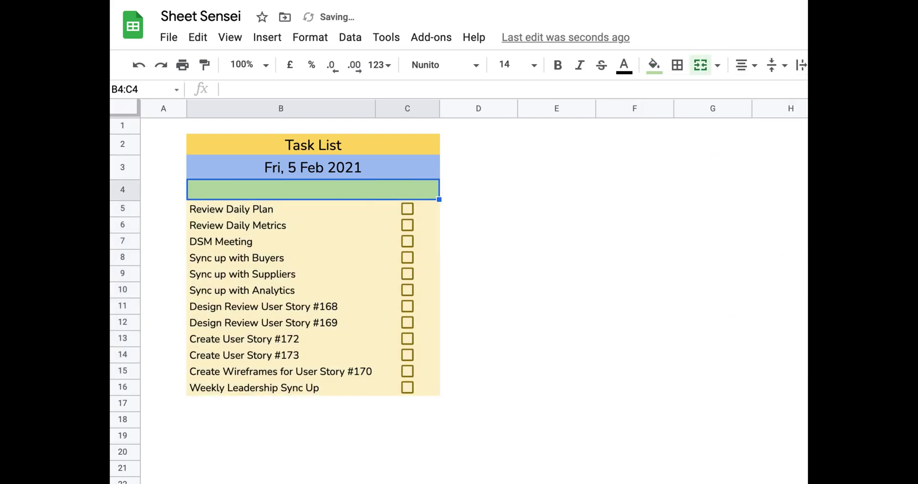
In B4 type =COUNTIF(C5:C16,TRUE)&" of "& and start a COUNTA function.
type("=")
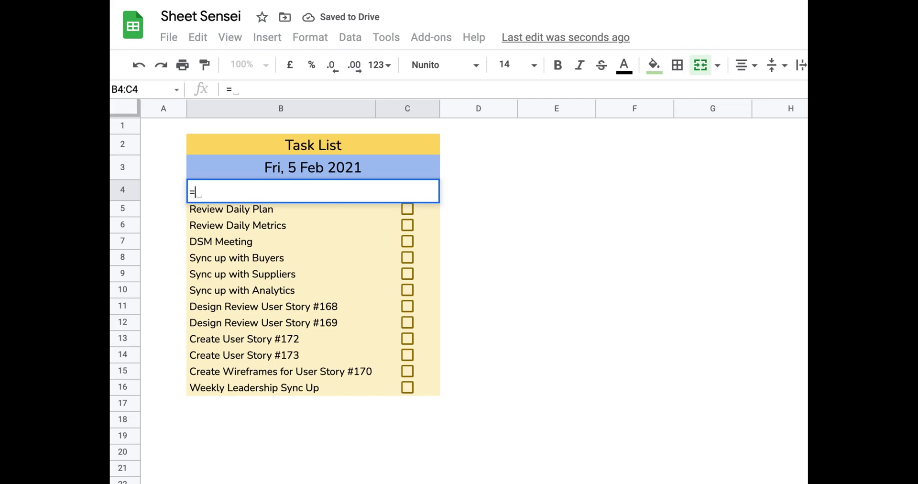
type("Count")
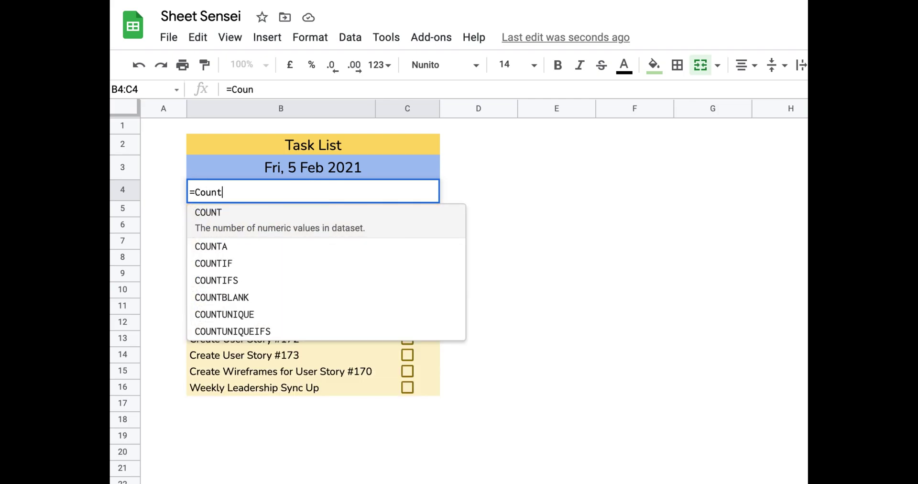
key("Down")
key("Down")
key("Tab")
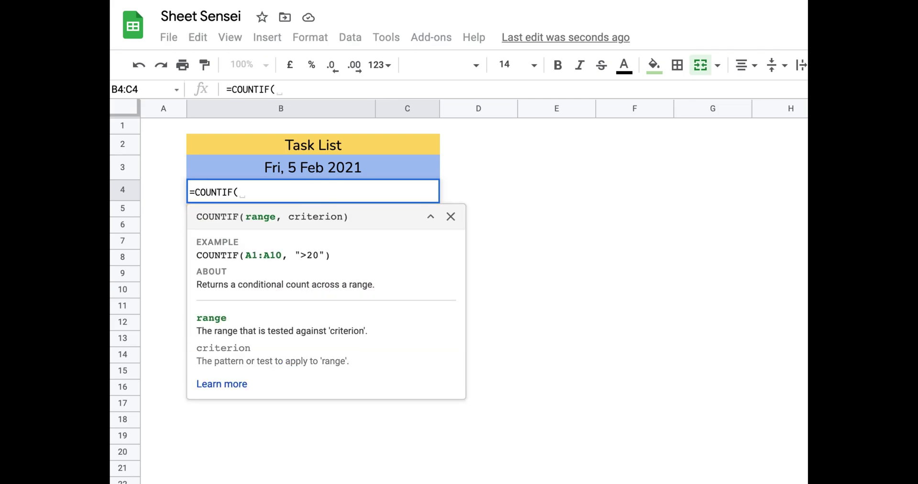
left_click(478, 208)
key("Left")
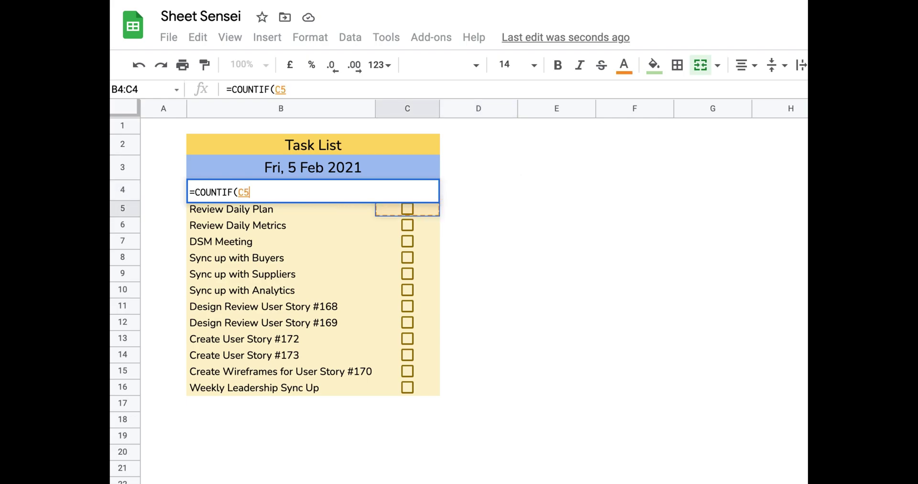
key("ctrl+shift+Down")
type(",")
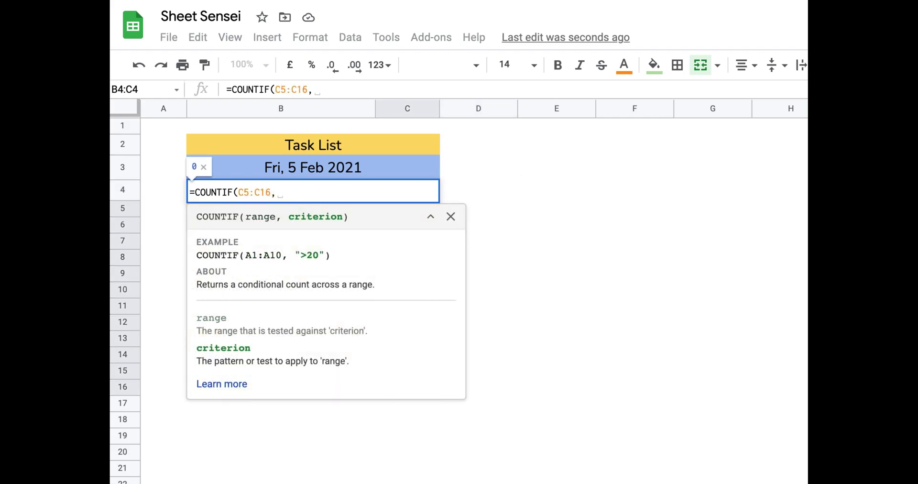
type("TRUE")
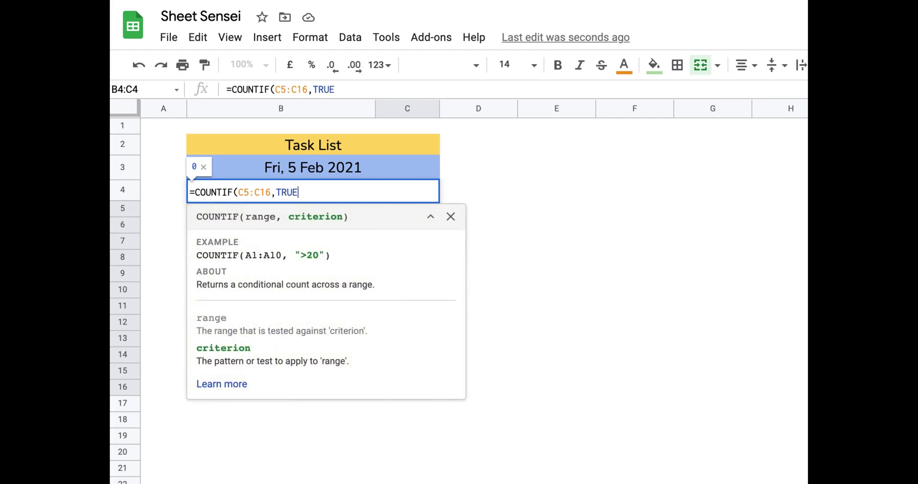
type(")")
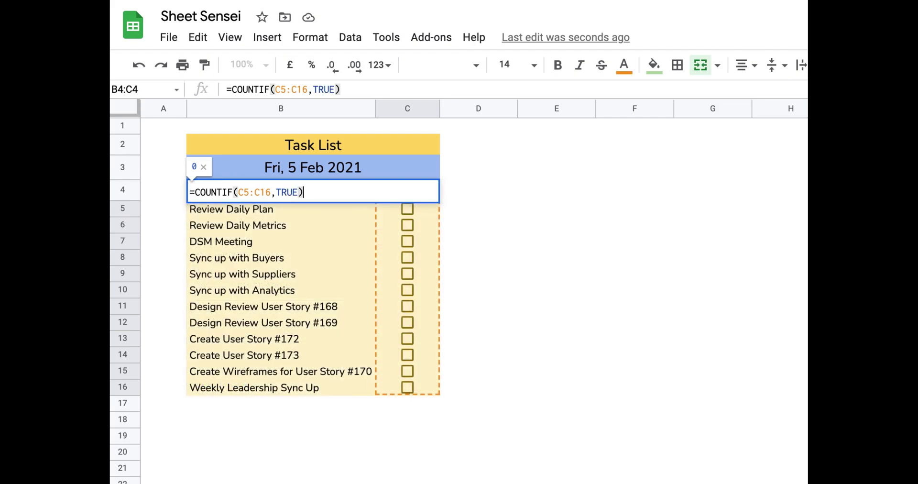
type("&")
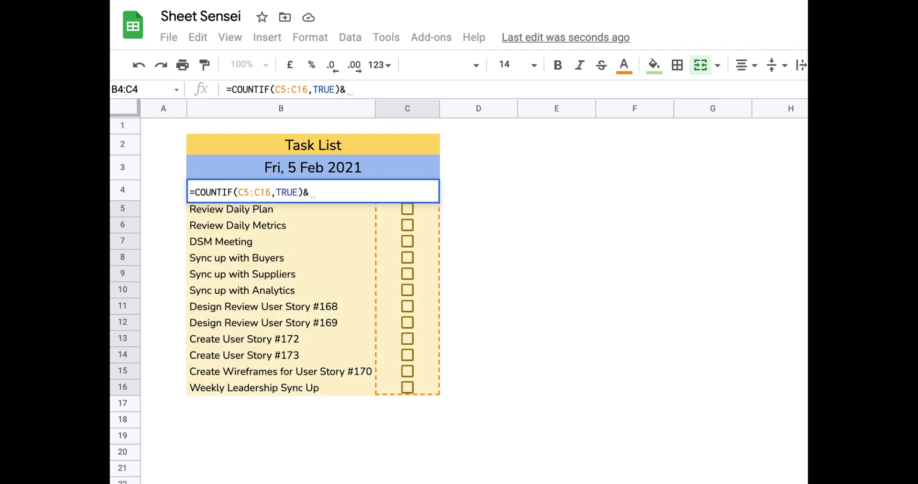
type("\" ")
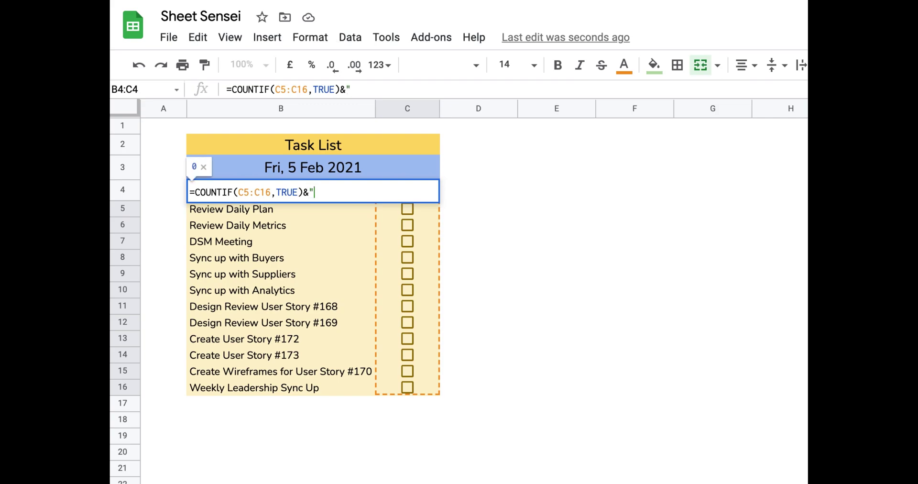
type("of ")
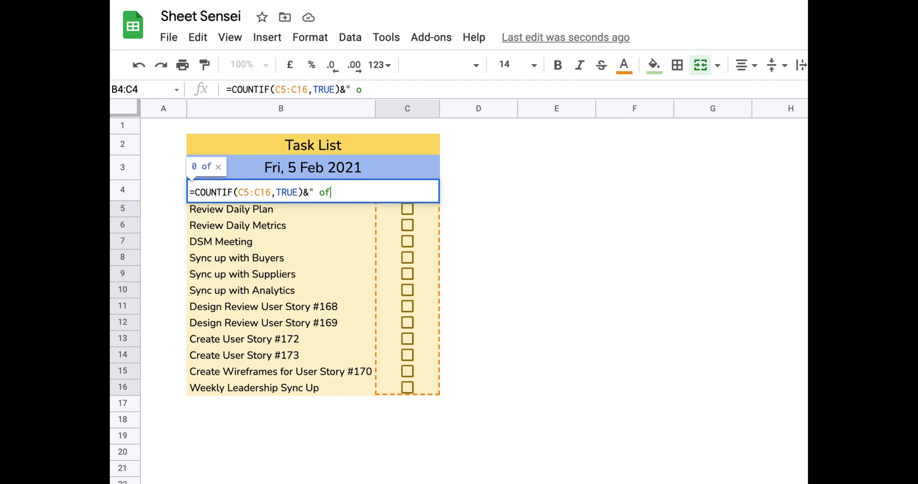
type("\"")
type("&")
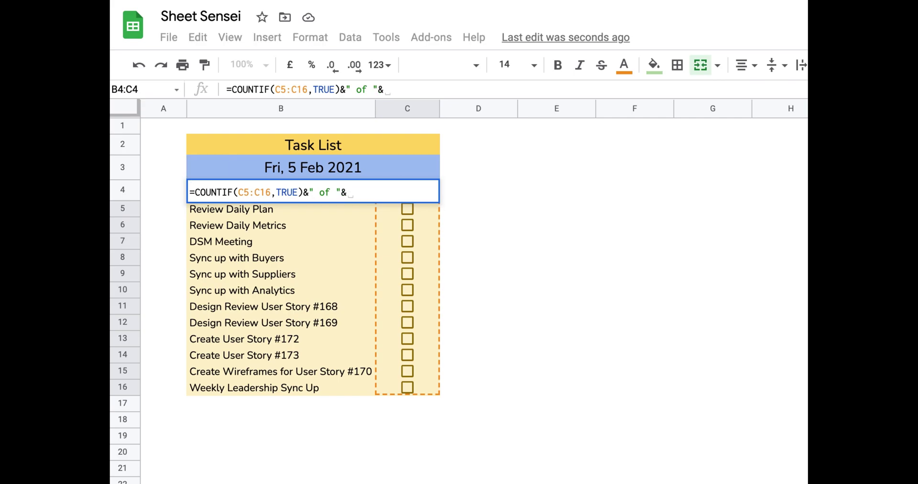
type("Cou")
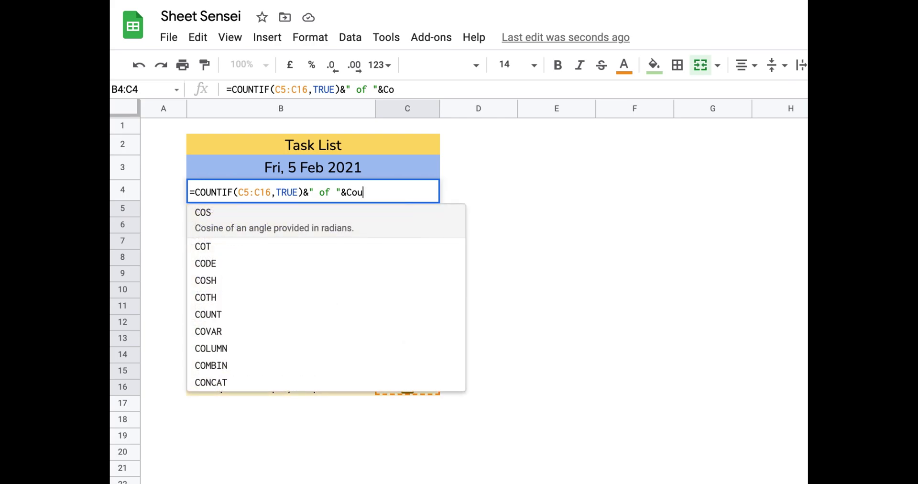
type("ntA")
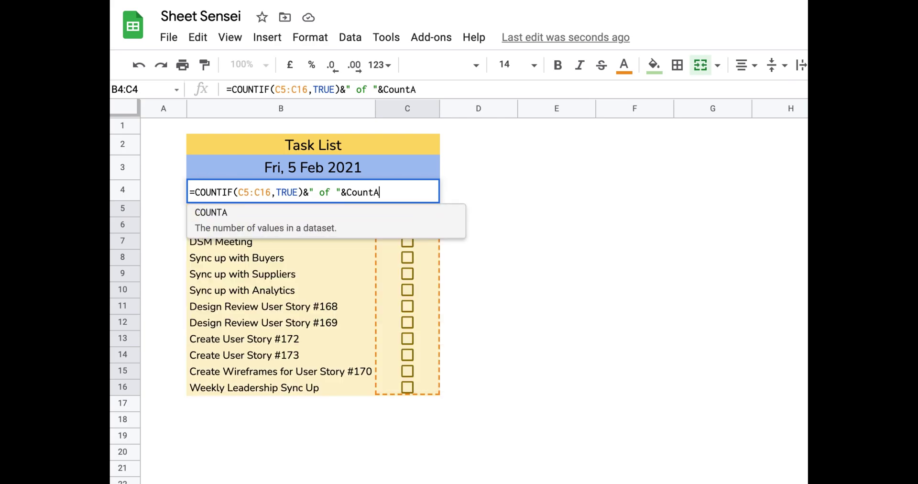
Complete the counter with COUNTA(C5:C16)&" Done" so it reads 0 of 12 Done.
key("Tab")
type("C5")
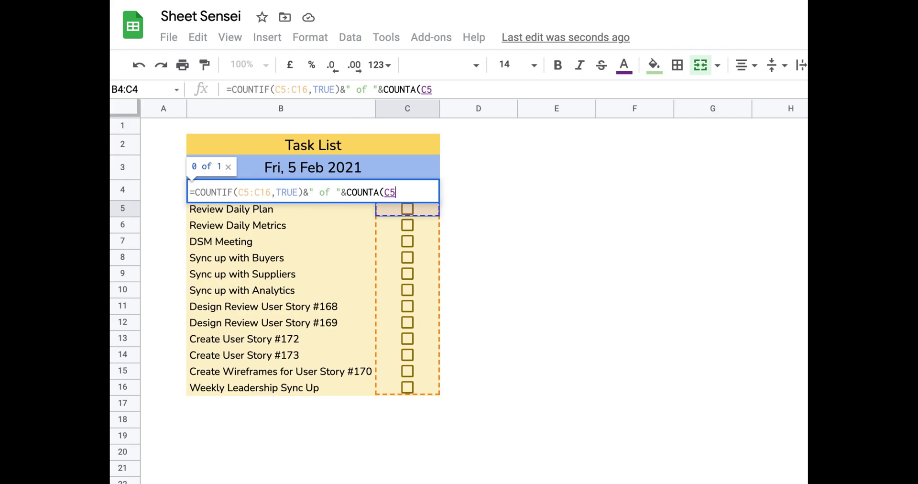
key("ctrl+shift+Down")
type(")")
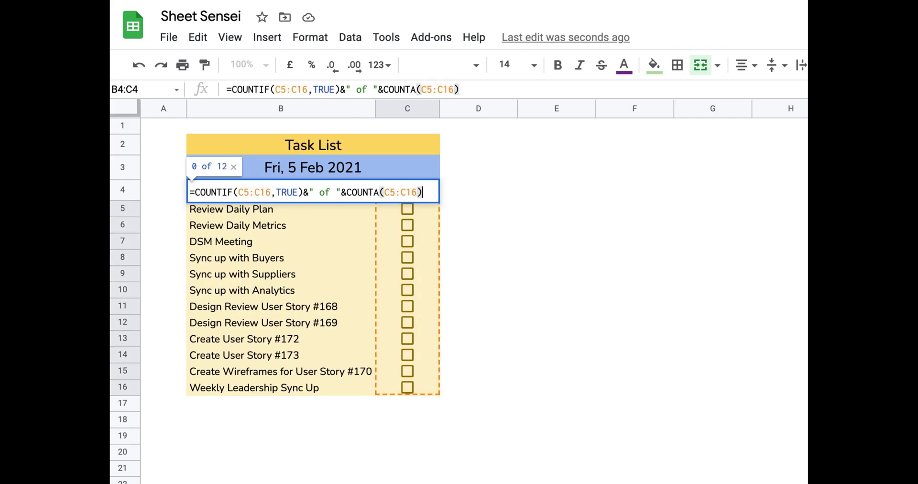
type("&")
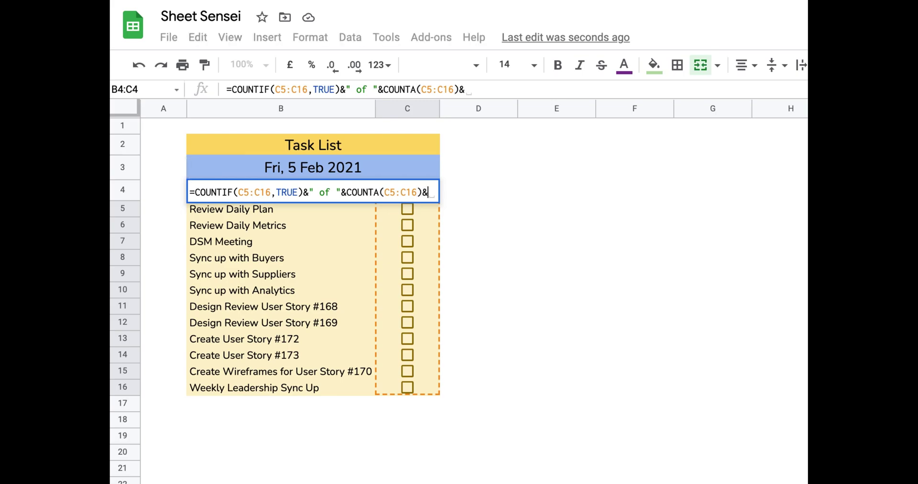
type("\"")
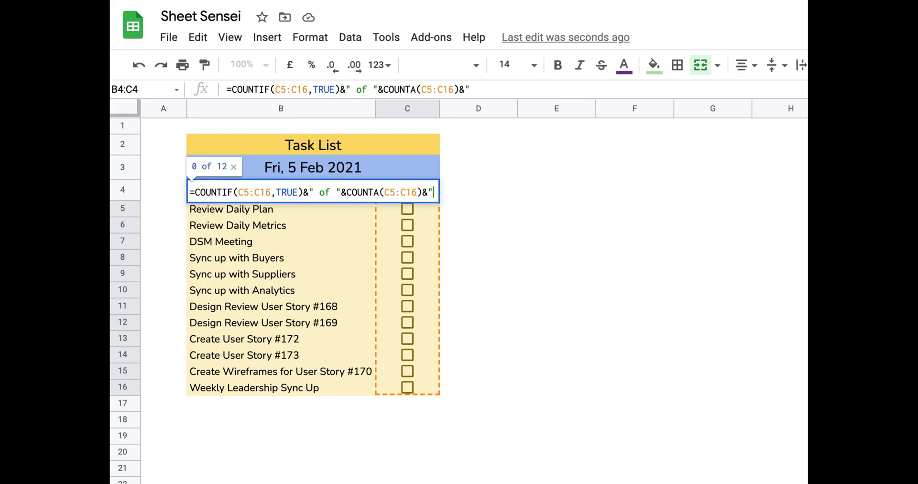
type(" Do")
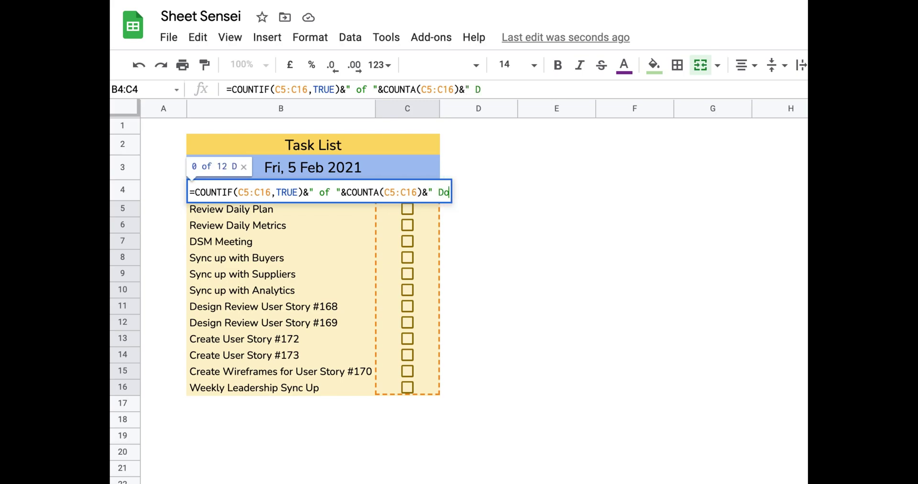
type("ne\"")
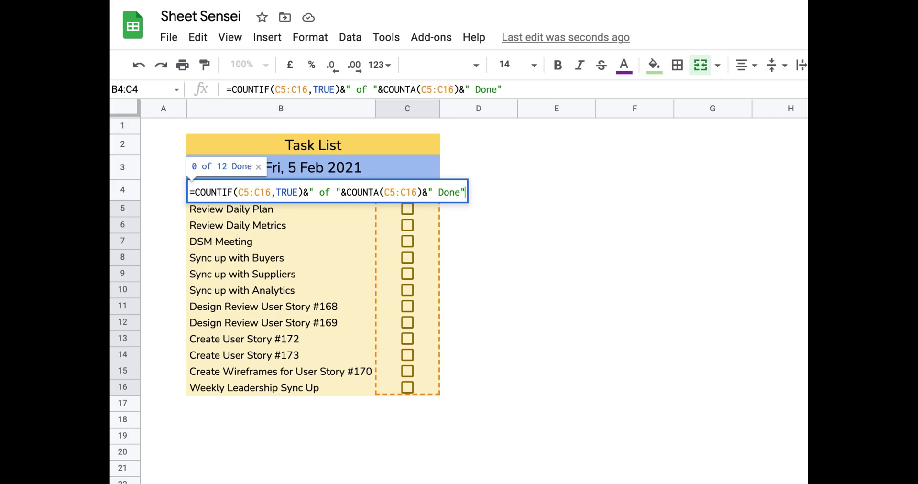
key("Return")
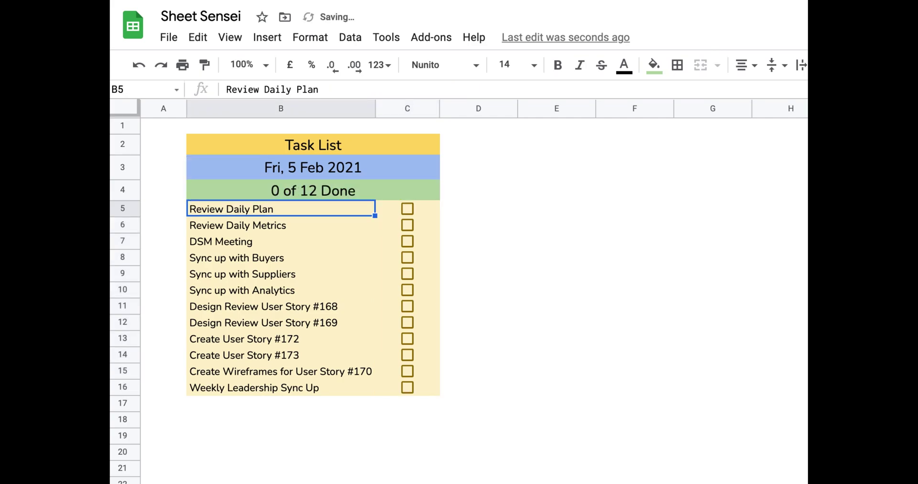
left_click(408, 209)
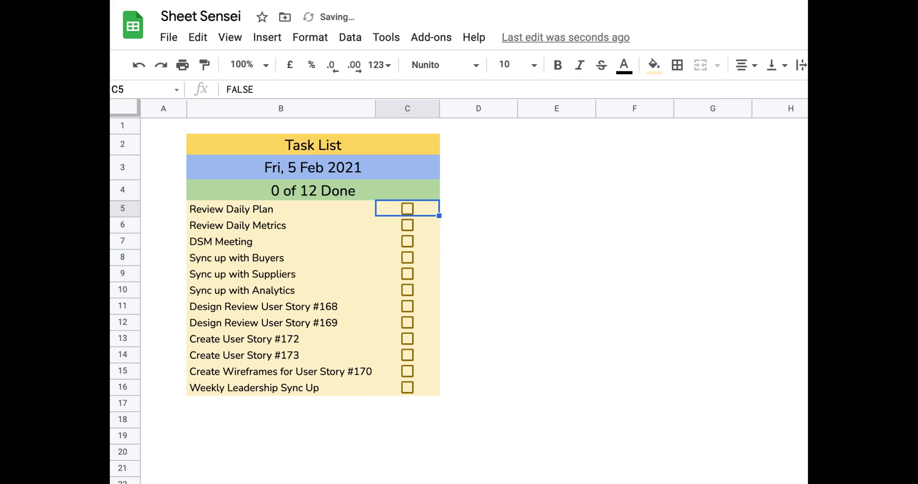
left_click(406, 209)
left_click(406, 224)
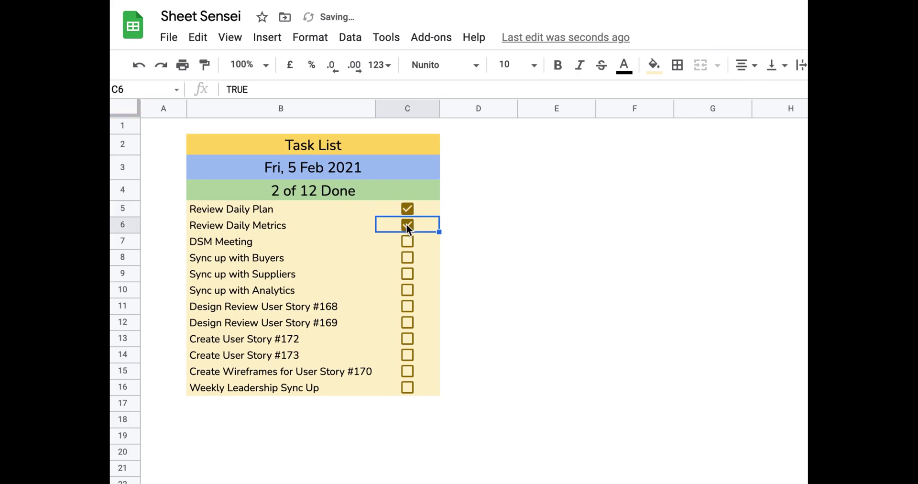
left_click(408, 209)
left_click(408, 225)
Add an outer border around the whole task list B2:C16.
left_click(229, 147)
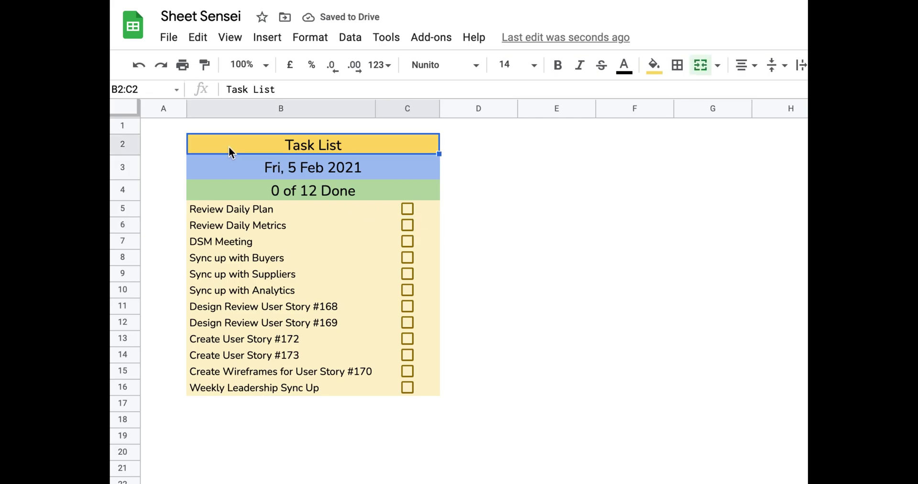
key("ctrl+a")
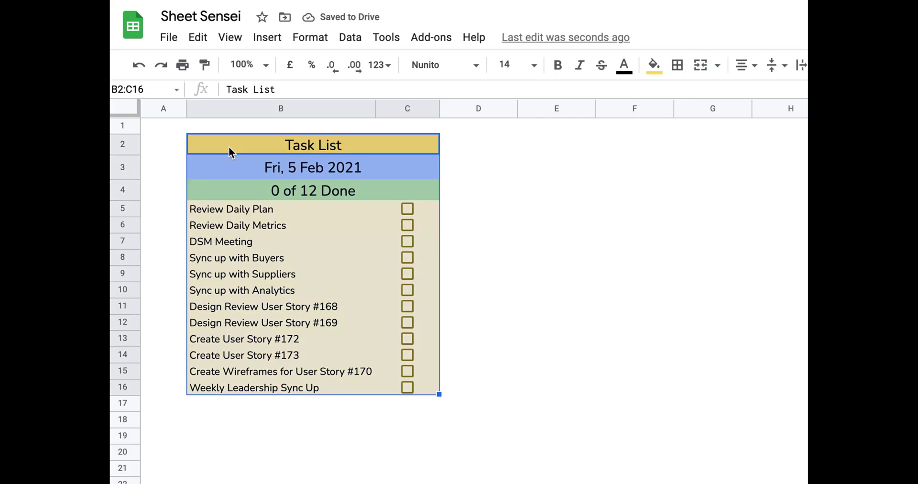
left_click(677, 66)
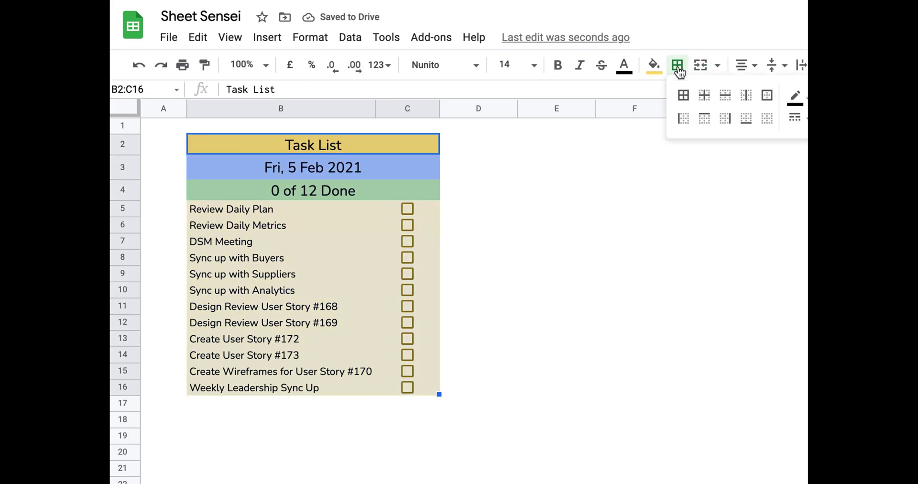
left_click(768, 95)
Set the date and counter rows B3:C4 to font size 12.
left_click(264, 168)
key("shift+Down")
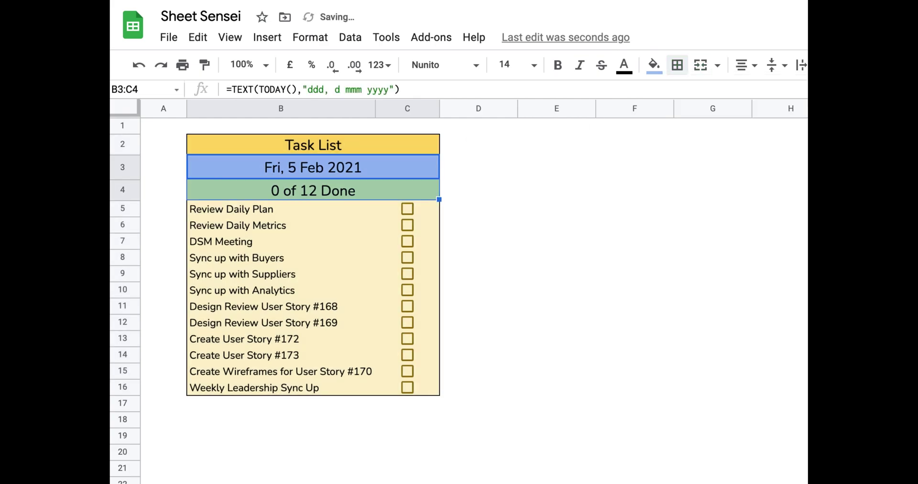
left_click(514, 64)
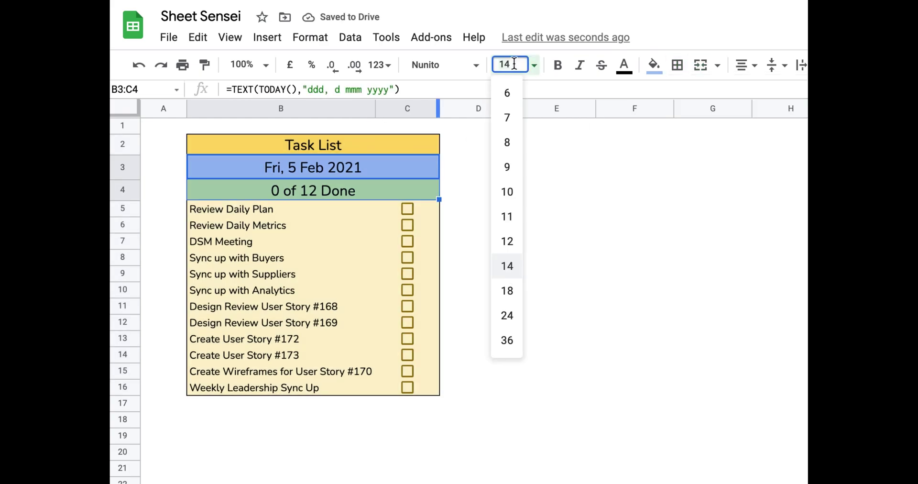
type("12")
key("Return")
Tick DSM Meeting, Sync up with Suppliers and Design Review User Story #168, giving 3 of 12 Done.
left_click(556, 225)
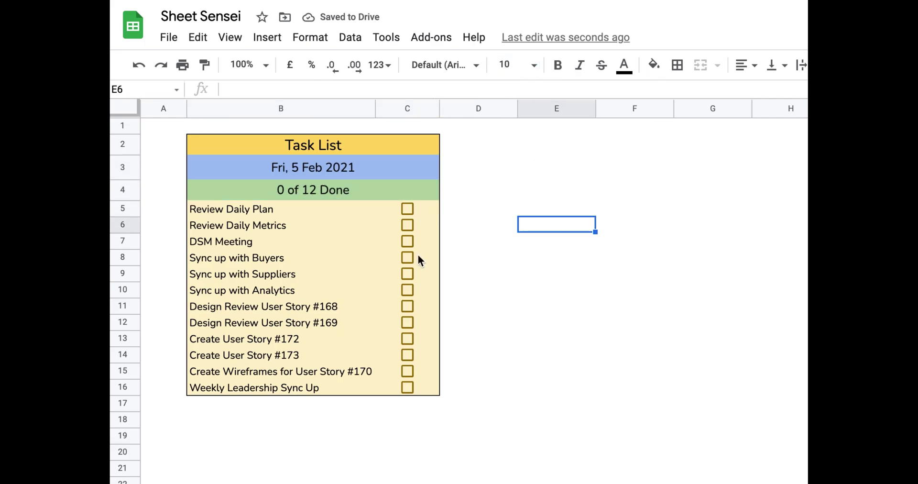
left_click(407, 241)
left_click(407, 273)
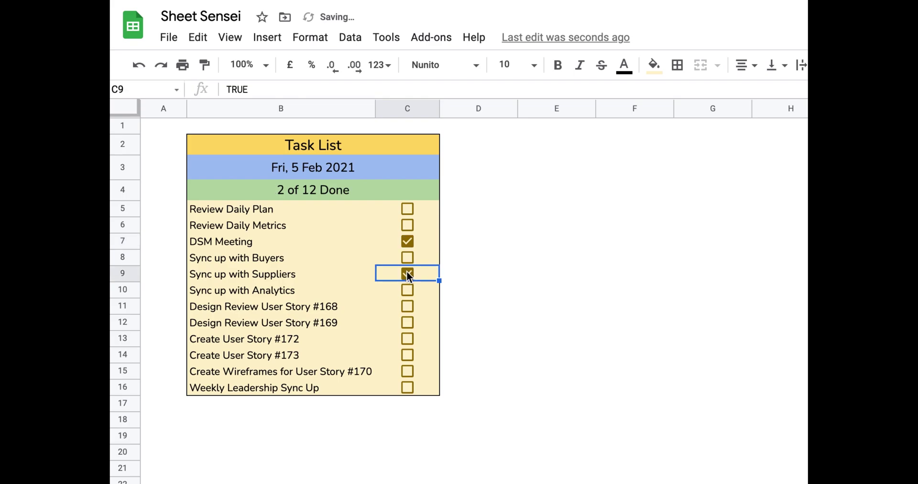
left_click(408, 306)
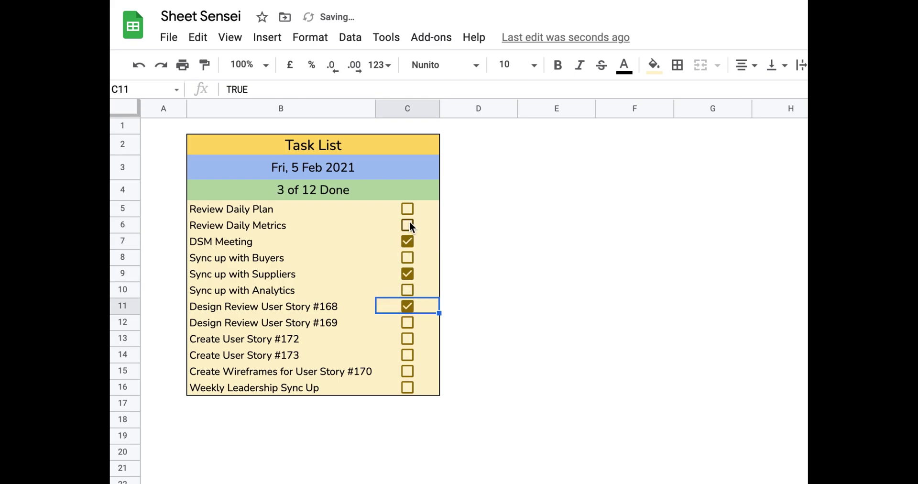